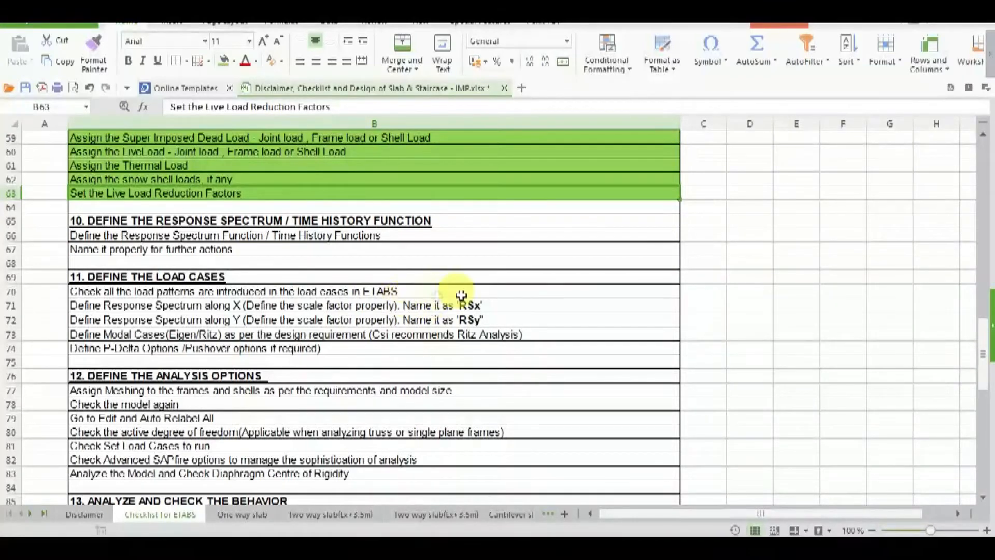
- Switch from the checklist to the ETABS model and delete the existing response spectrum function
{"action": "scroll", "coordinate": [457, 291], "scroll_direction": "up", "scroll_amount": 5}
{"action": "scroll", "coordinate": [283, 299], "scroll_direction": "down", "scroll_amount": 5}
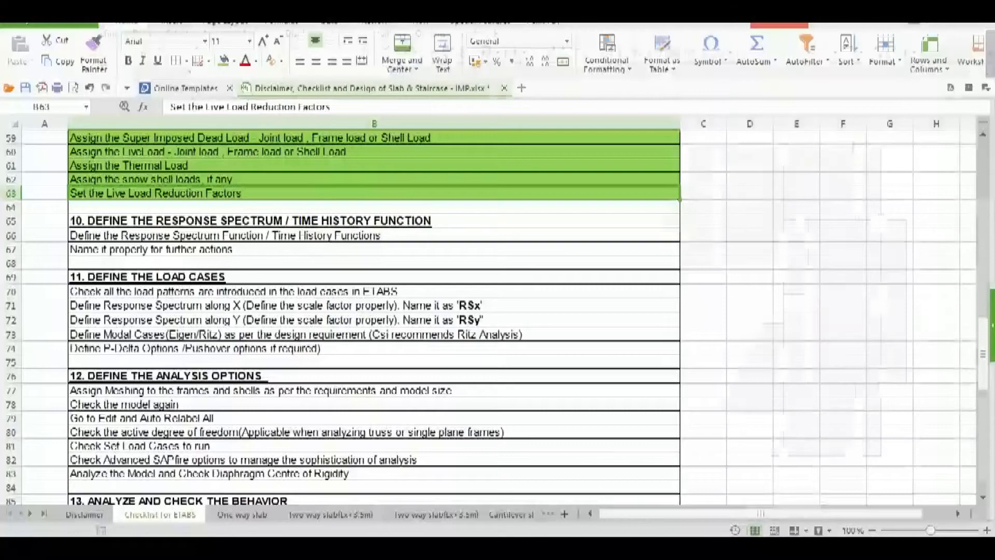
{"action": "left_click", "coordinate": [555, 543]}
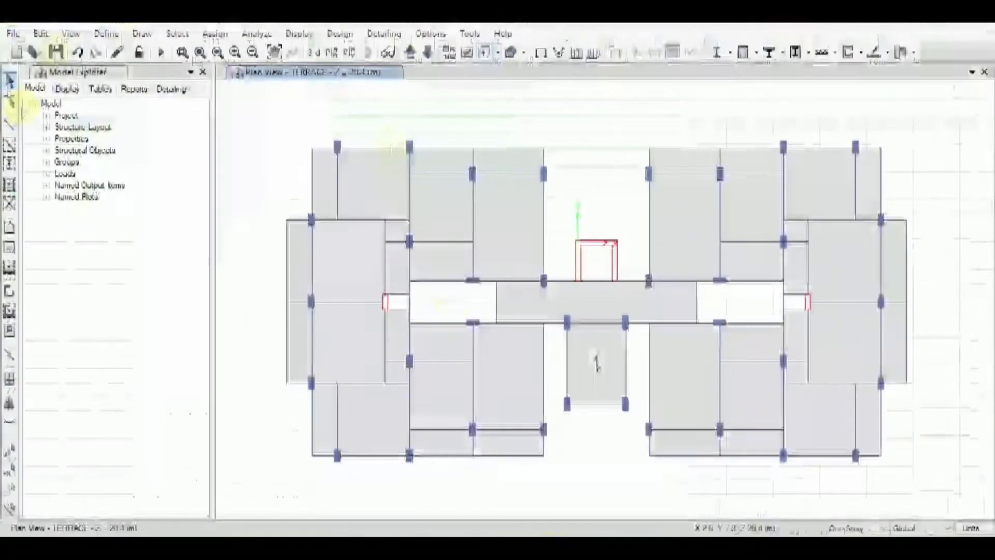
{"action": "left_click", "coordinate": [107, 35]}
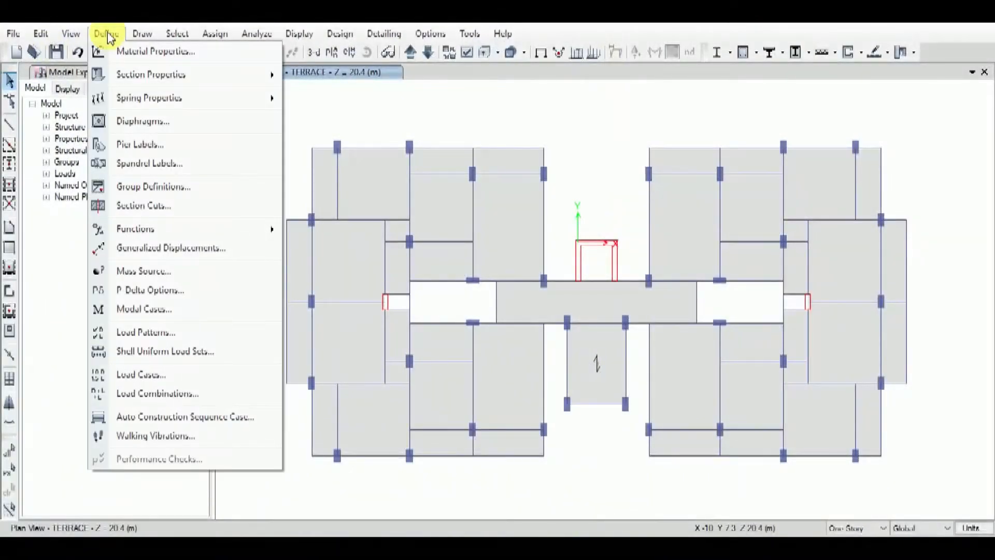
{"action": "mouse_move", "coordinate": [196, 237]}
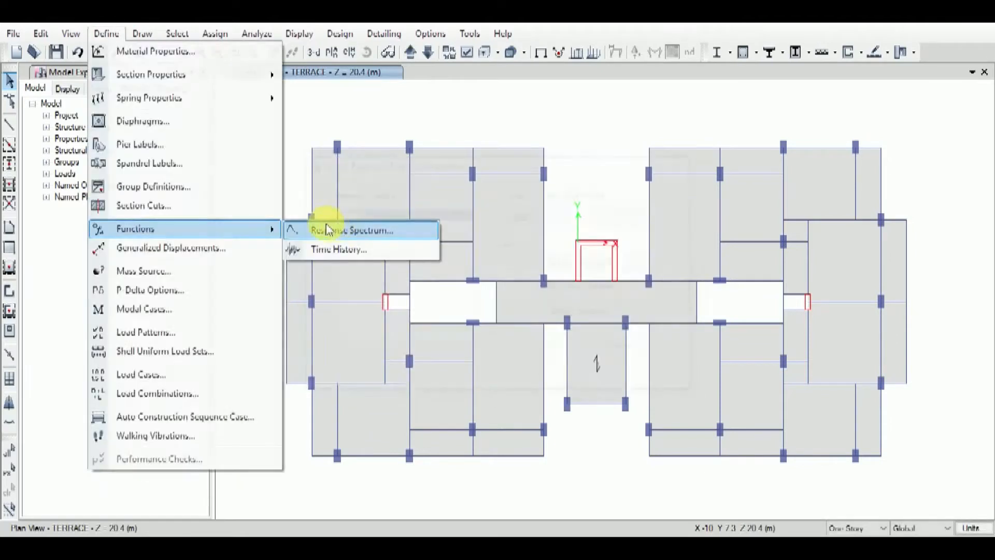
{"action": "left_click", "coordinate": [328, 230]}
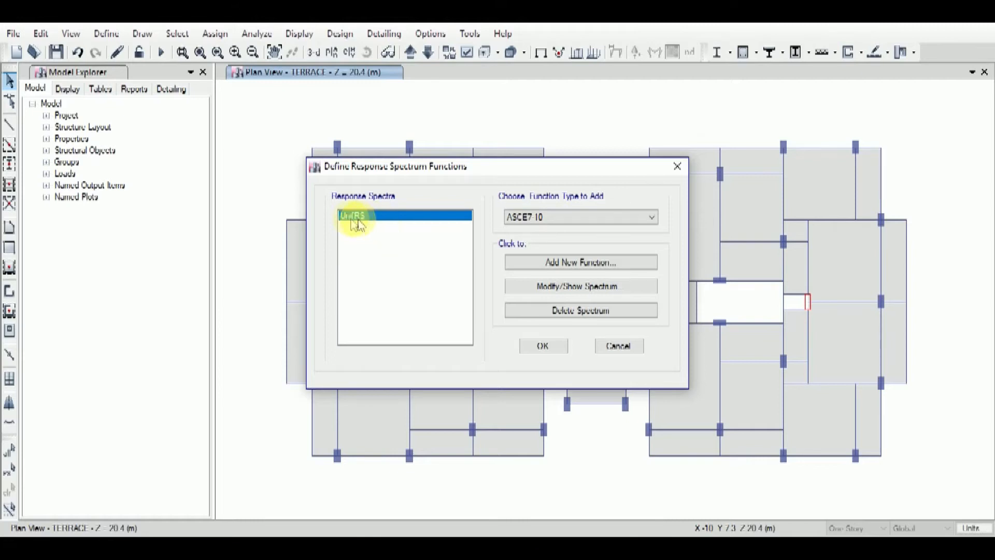
{"action": "left_click", "coordinate": [588, 310]}
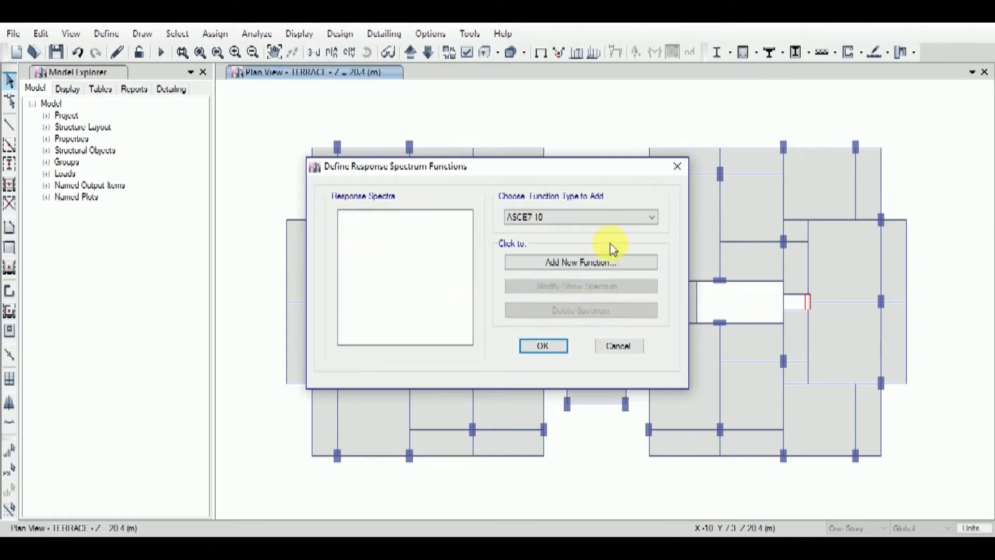
- Add an IS1893:2002 response spectrum function named IS1893 with a seismic zone factor of 0.16
{"action": "left_click", "coordinate": [580, 216]}
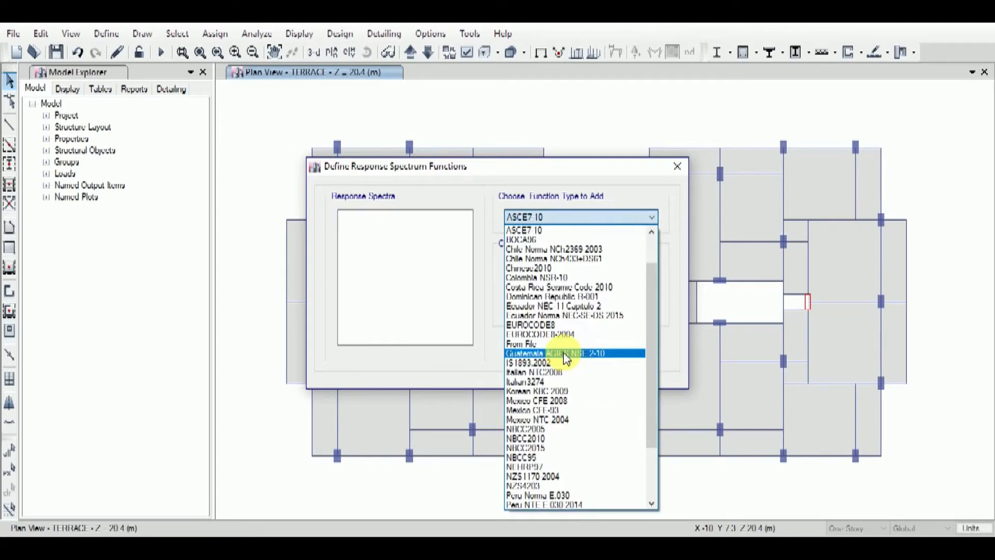
{"action": "left_click", "coordinate": [539, 363]}
{"action": "left_click", "coordinate": [580, 262]}
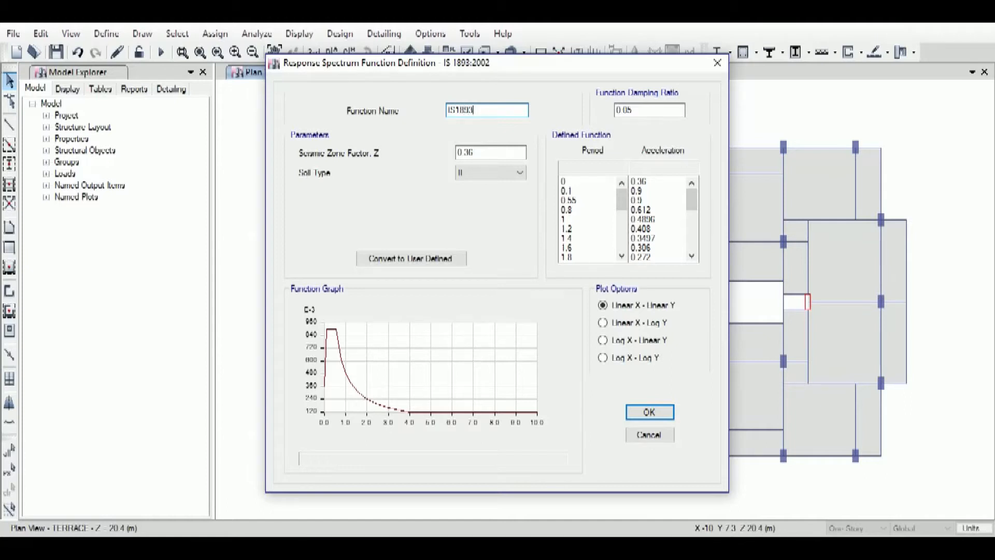
{"action": "double_click", "coordinate": [466, 152]}
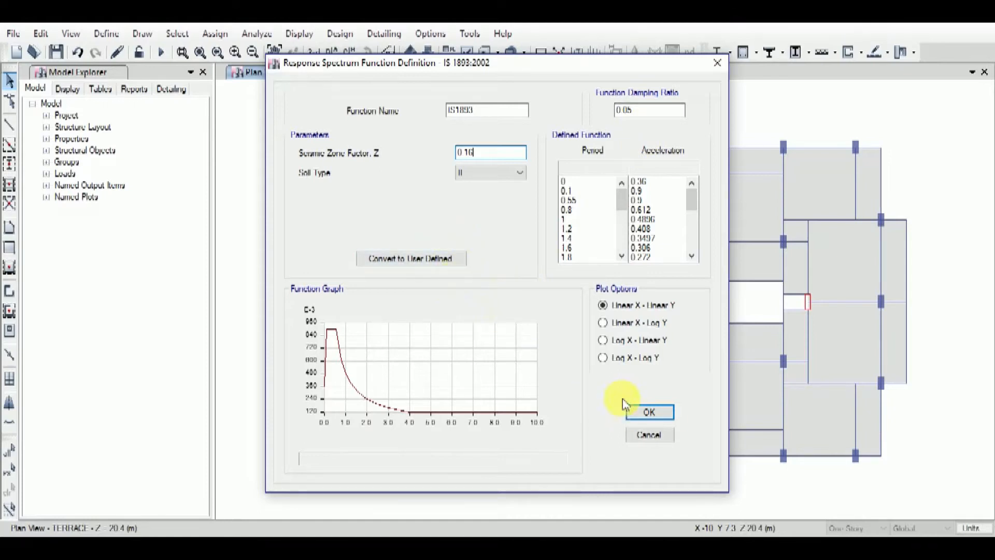
{"action": "left_click", "coordinate": [659, 410]}
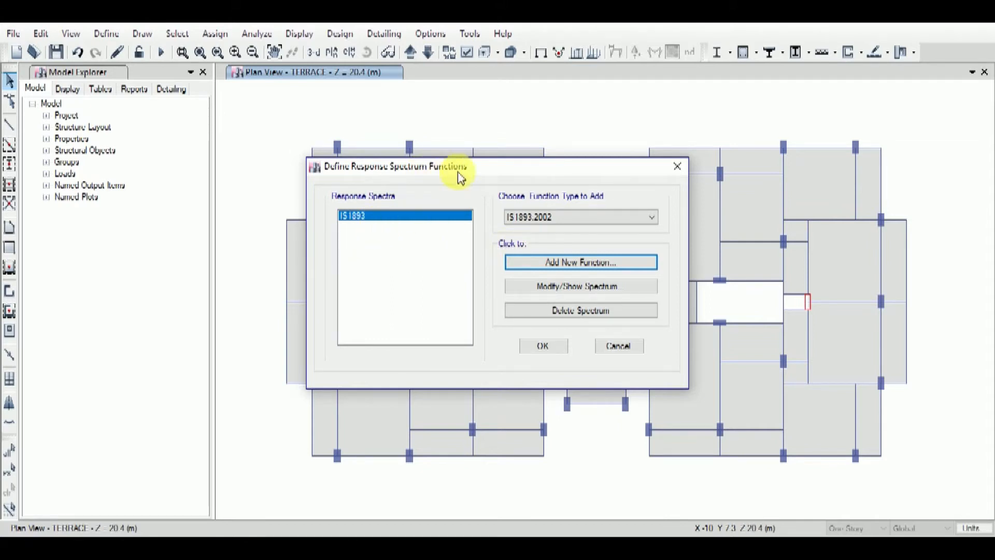
{"action": "left_click", "coordinate": [553, 349]}
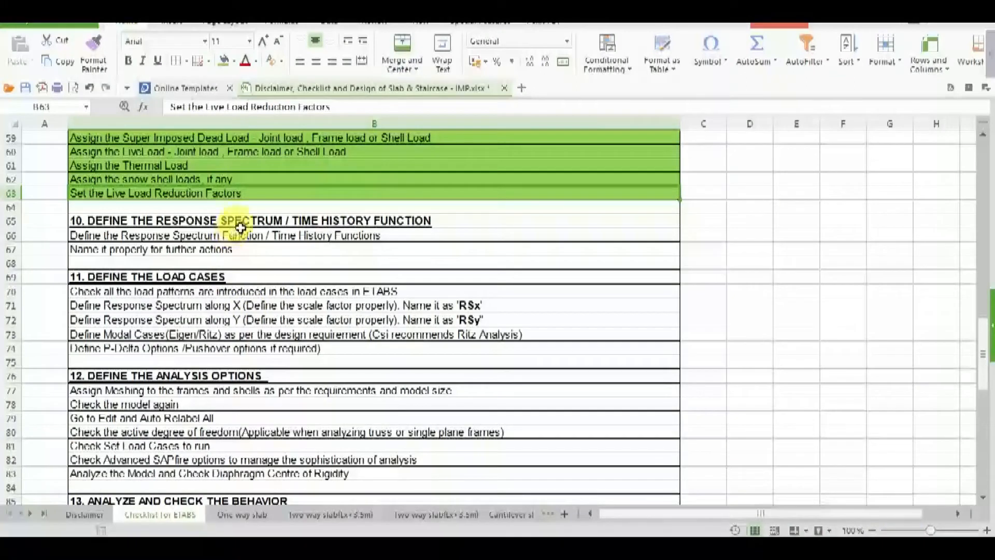
- Switch to the checklist spreadsheet and fill the two items under section 10, response spectrum / time history function, with green
{"action": "left_click_drag", "start_coordinate": [237, 222], "coordinate": [238, 250]}
{"action": "scroll", "coordinate": [269, 267], "scroll_direction": "up", "scroll_amount": 2}
{"action": "scroll", "coordinate": [322, 300], "scroll_direction": "down", "scroll_amount": 1}
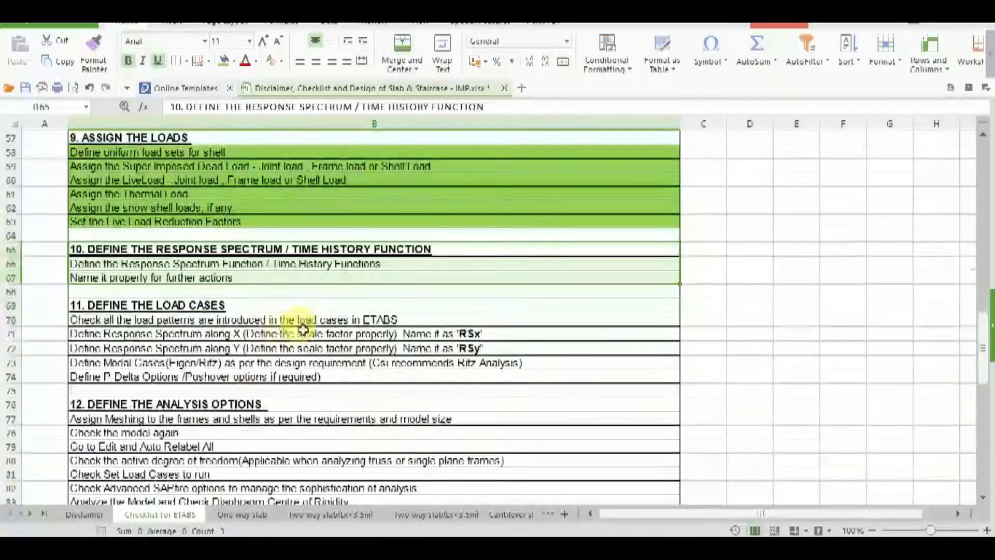
{"action": "left_click_drag", "start_coordinate": [278, 263], "coordinate": [285, 279]}
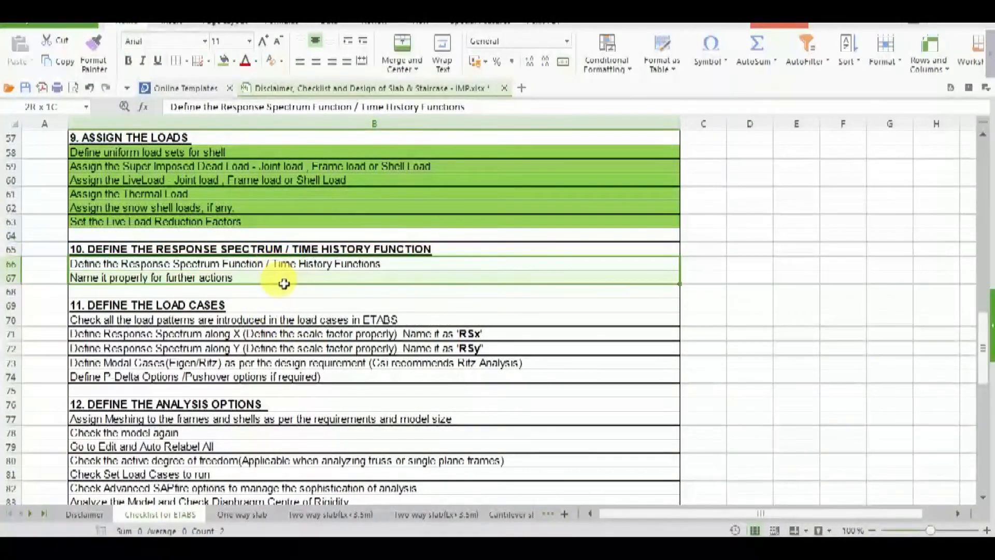
{"action": "left_click", "coordinate": [224, 61]}
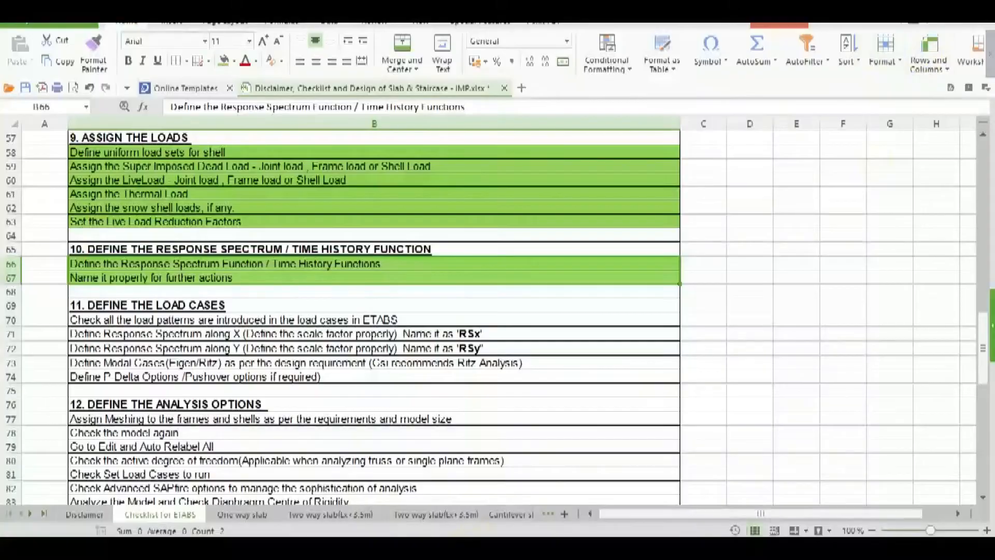
- Return to the ETABS model and review the defined load patterns without changing them
{"action": "left_click", "coordinate": [513, 535]}
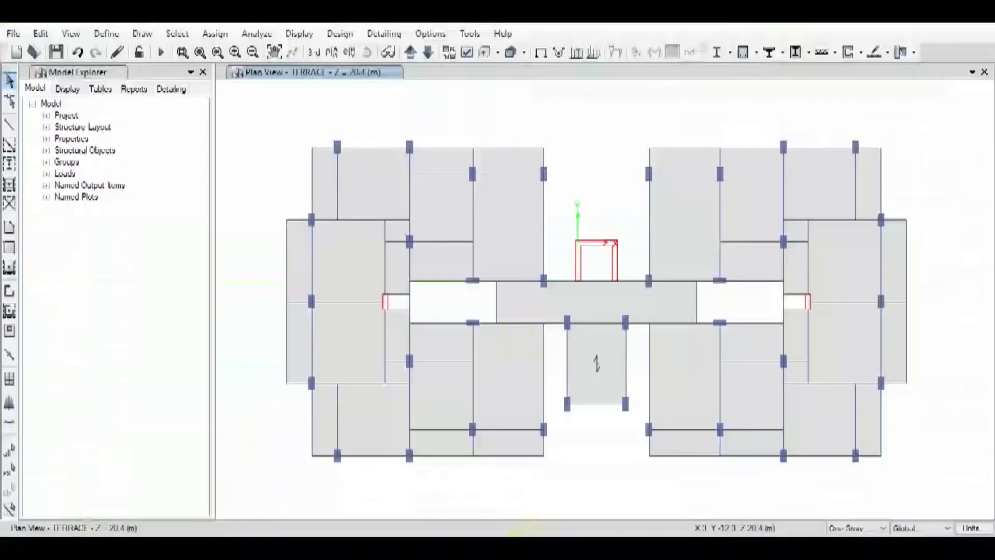
{"action": "left_click", "coordinate": [110, 36]}
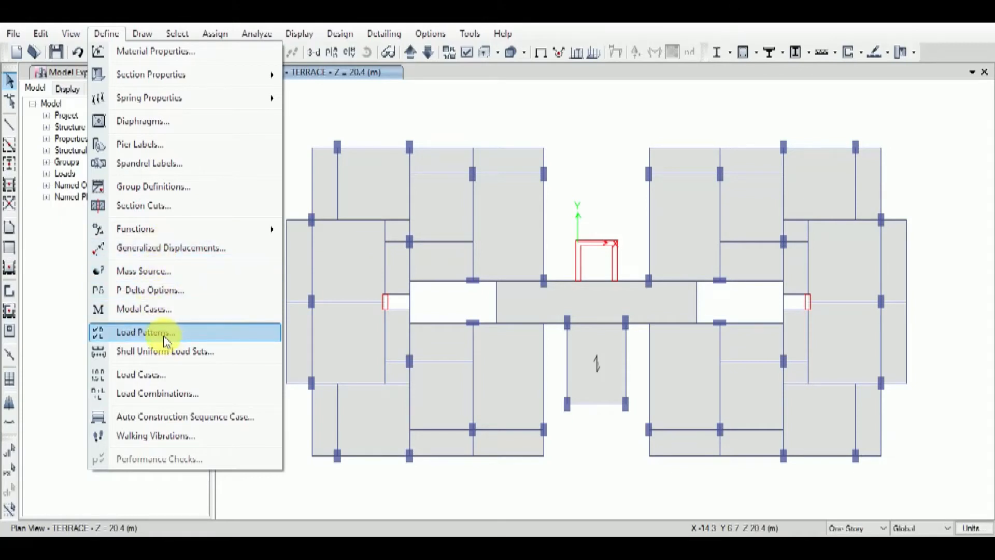
{"action": "left_click", "coordinate": [136, 333]}
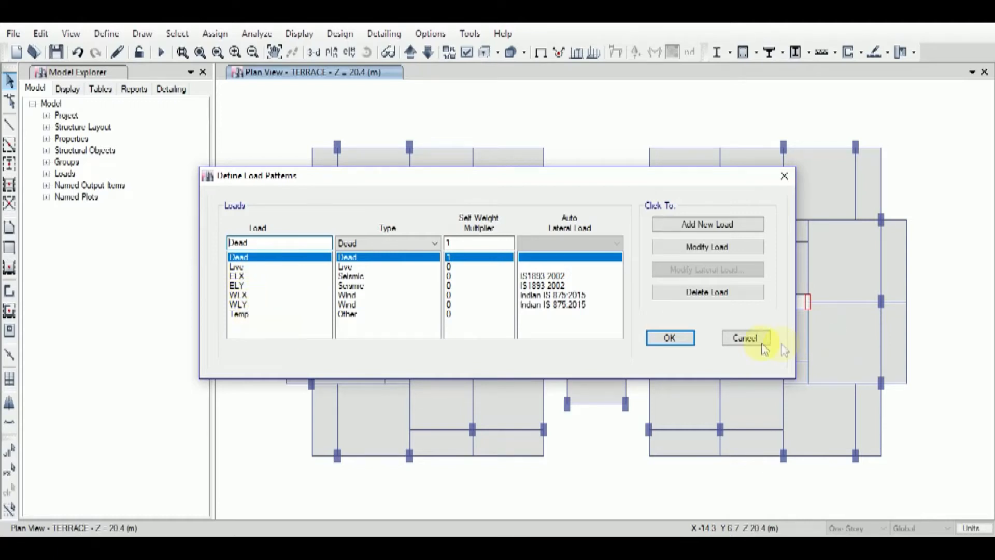
{"action": "left_click", "coordinate": [745, 338]}
- Add a new load case named RSX and set its load case type to Response Spectrum
{"action": "left_click", "coordinate": [103, 35]}
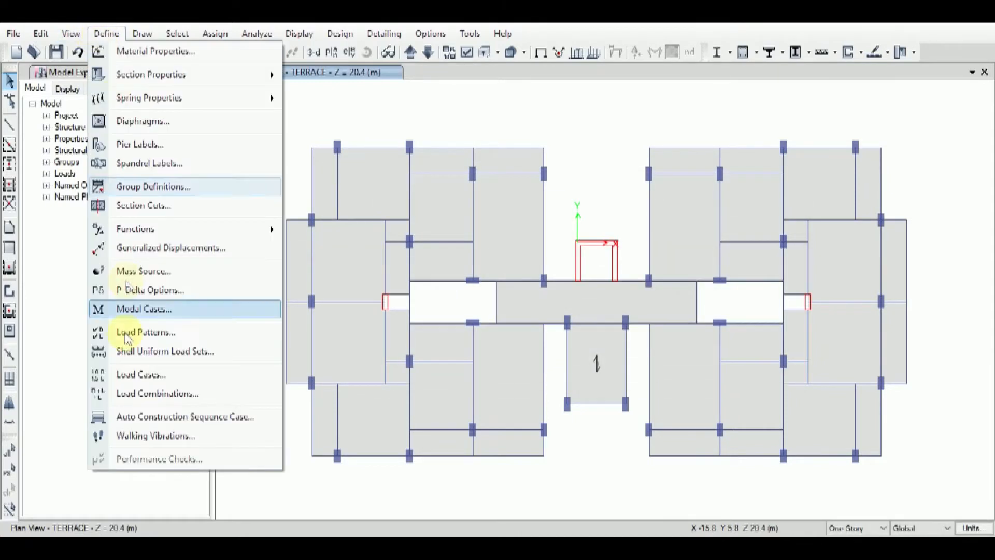
{"action": "left_click", "coordinate": [170, 382]}
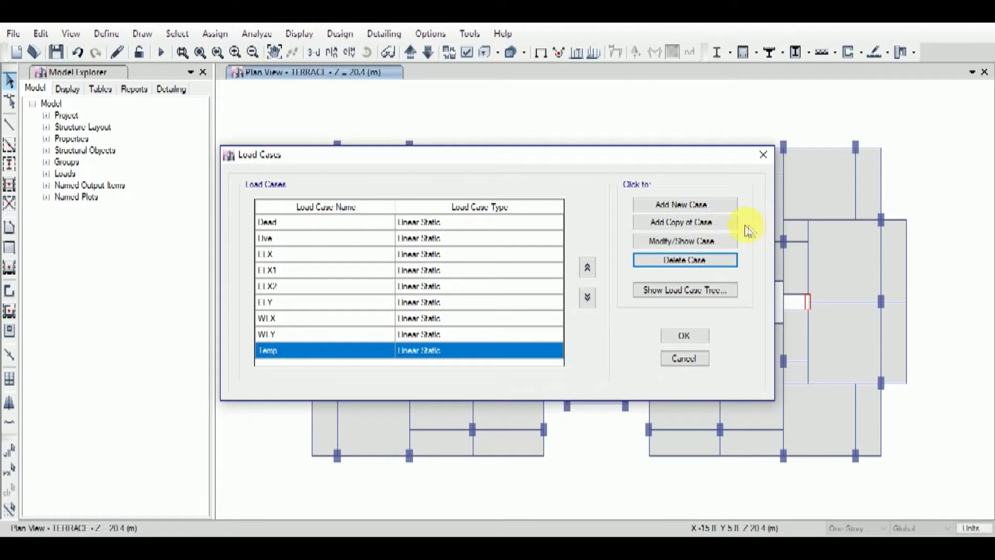
{"action": "left_click", "coordinate": [712, 208]}
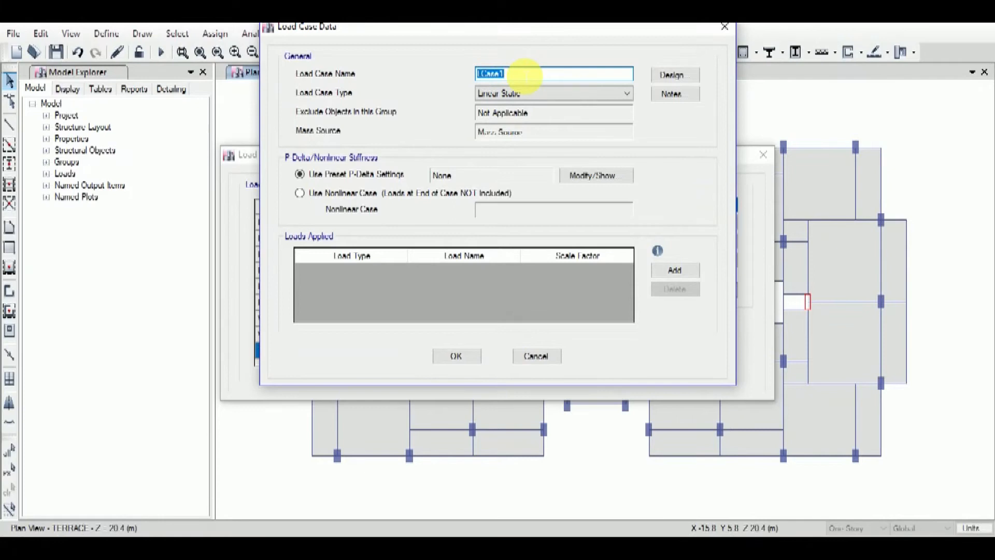
{"action": "type", "text": "R"}
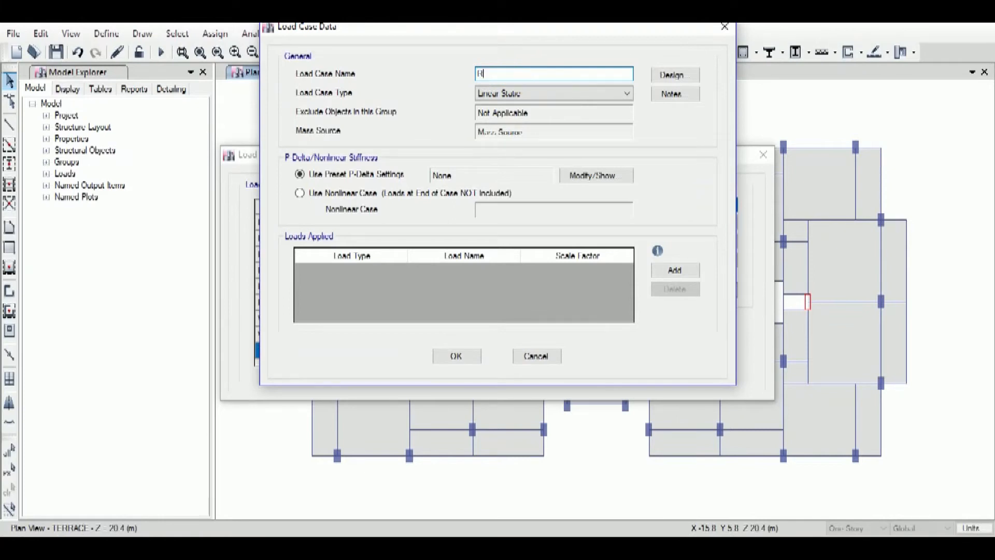
{"action": "type", "text": "S"}
{"action": "key", "text": "Caps_Lock"}
{"action": "type", "text": "X"}
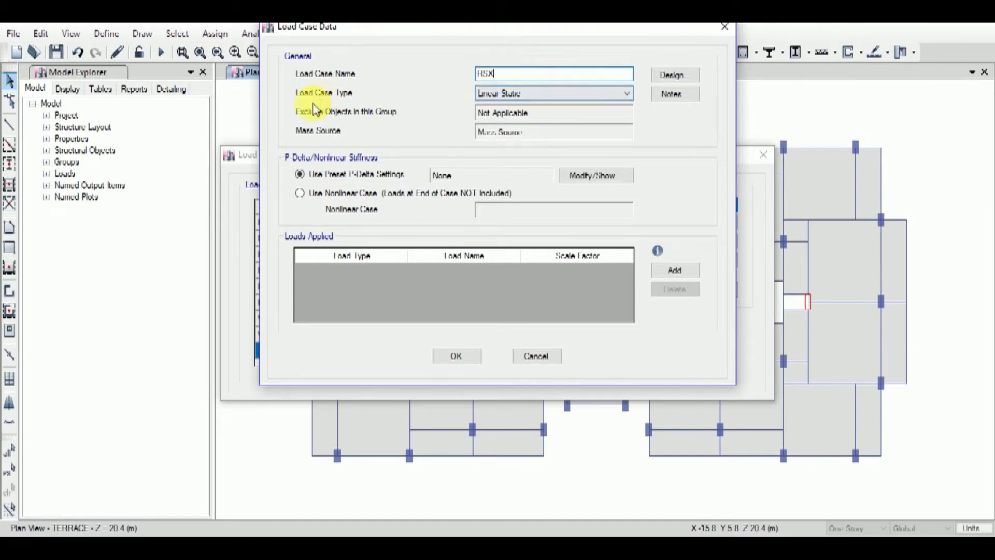
{"action": "left_click", "coordinate": [522, 94]}
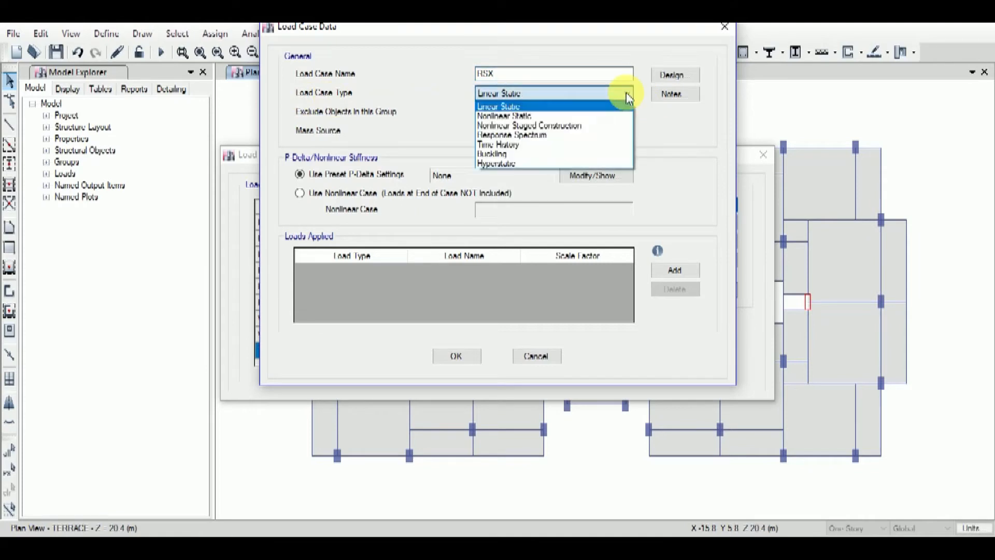
{"action": "left_click", "coordinate": [562, 127]}
{"action": "left_click", "coordinate": [580, 94]}
{"action": "left_click", "coordinate": [544, 137]}
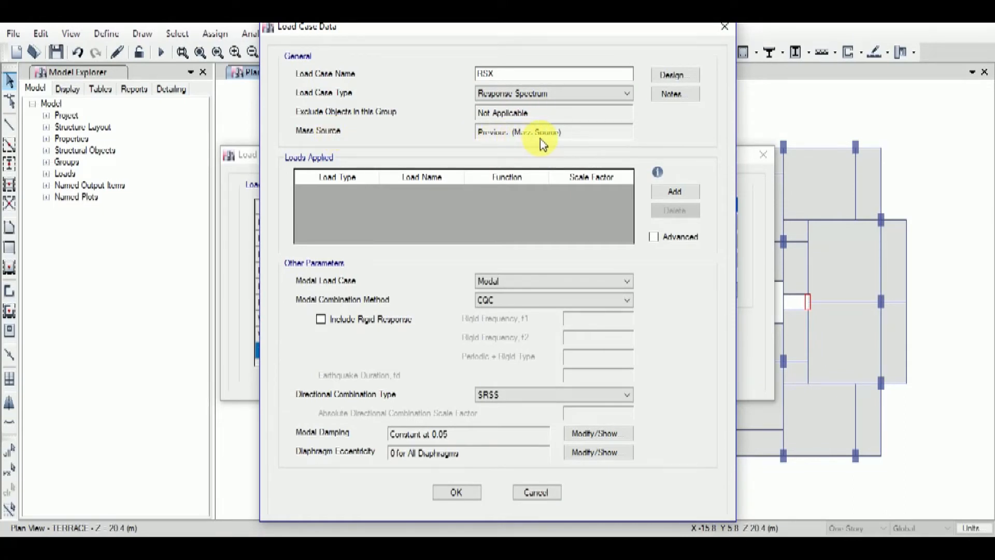
- Add an acceleration load in the U1 direction to the RSX load case
{"action": "left_click", "coordinate": [679, 193]}
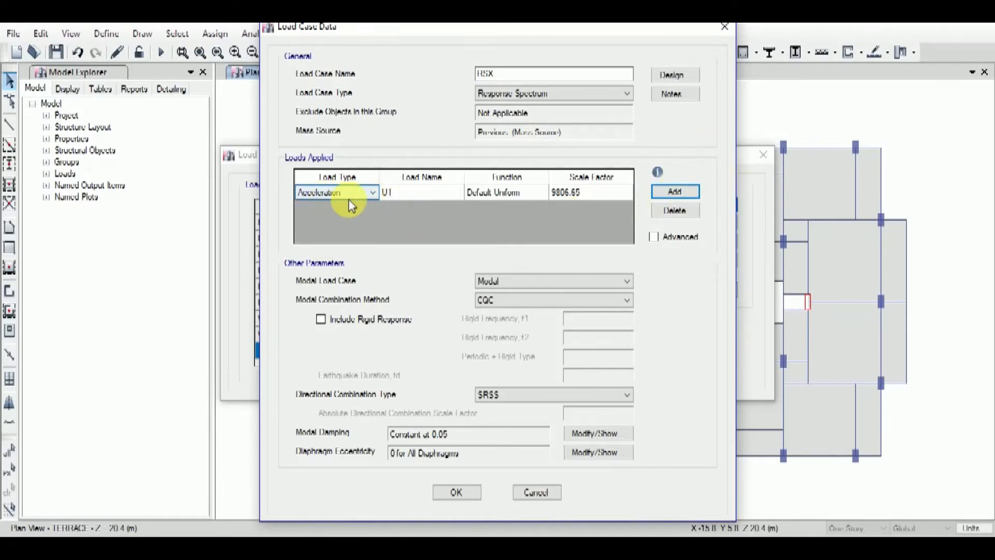
{"action": "left_click", "coordinate": [374, 192]}
{"action": "left_click", "coordinate": [375, 193]}
{"action": "left_click", "coordinate": [445, 194]}
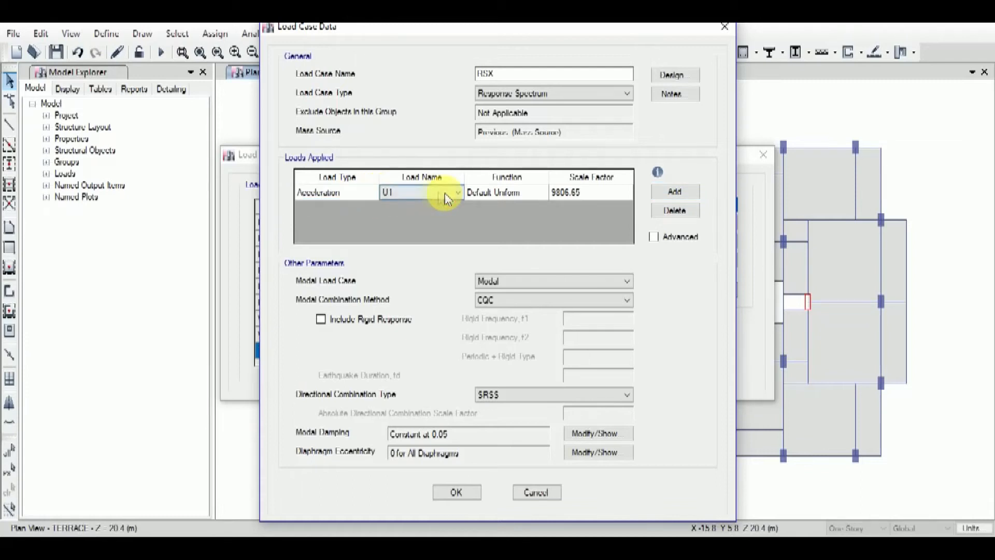
{"action": "left_click", "coordinate": [459, 193]}
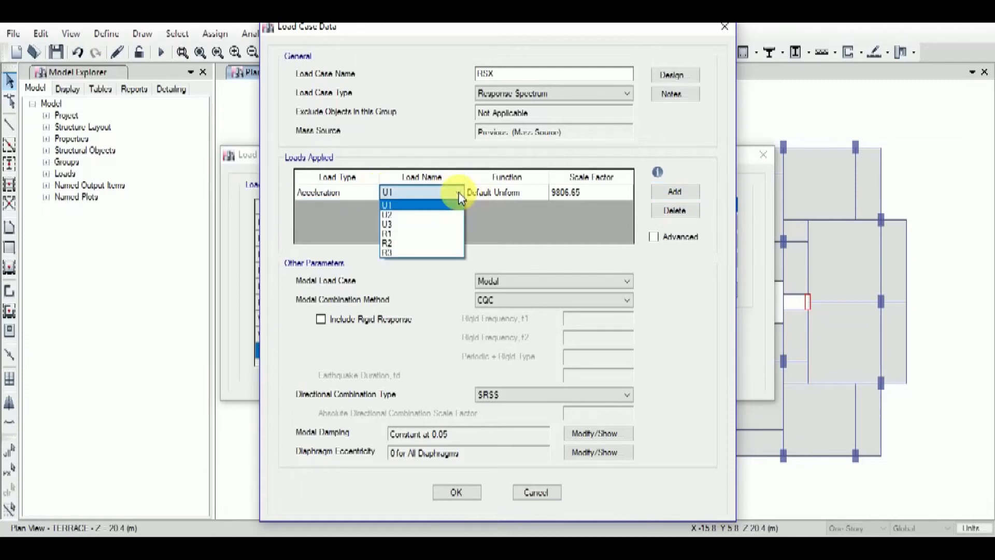
{"action": "left_click", "coordinate": [398, 205]}
- Set the function of the U1 acceleration load to IS1893
{"action": "left_click", "coordinate": [534, 195]}
{"action": "left_click", "coordinate": [545, 194]}
{"action": "left_click", "coordinate": [543, 192]}
{"action": "left_click", "coordinate": [543, 193]}
{"action": "left_click", "coordinate": [519, 215]}
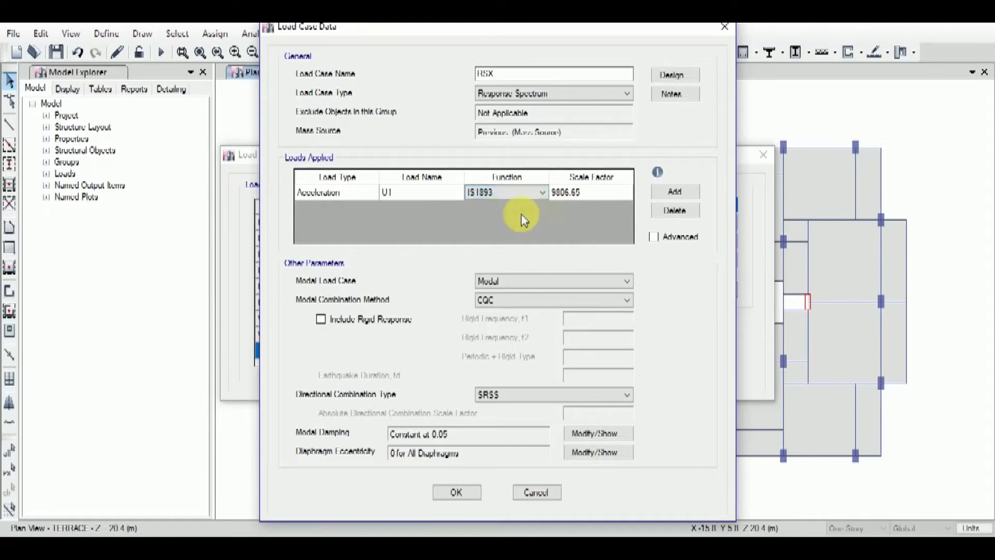
{"action": "left_click", "coordinate": [543, 196]}
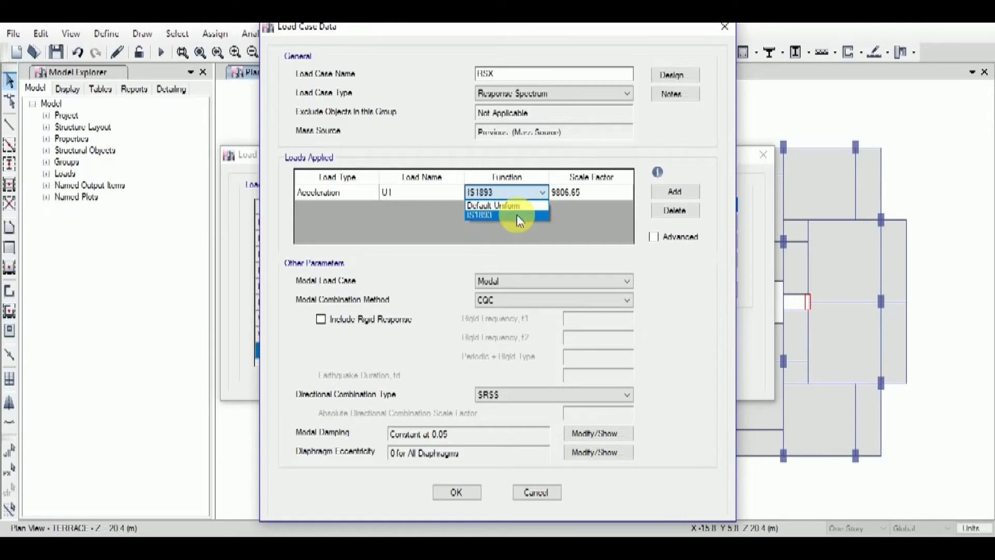
{"action": "left_click", "coordinate": [480, 217]}
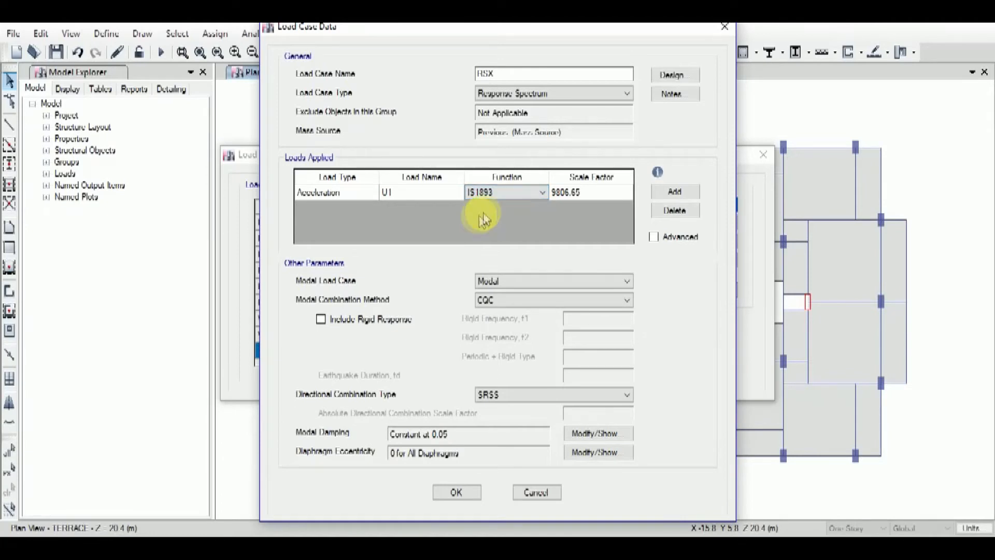
- Calculate the scale factor for the U1 acceleration load in the Calculator as 1 × 9810 ÷ 2 ÷ 5
{"action": "left_click", "coordinate": [596, 197]}
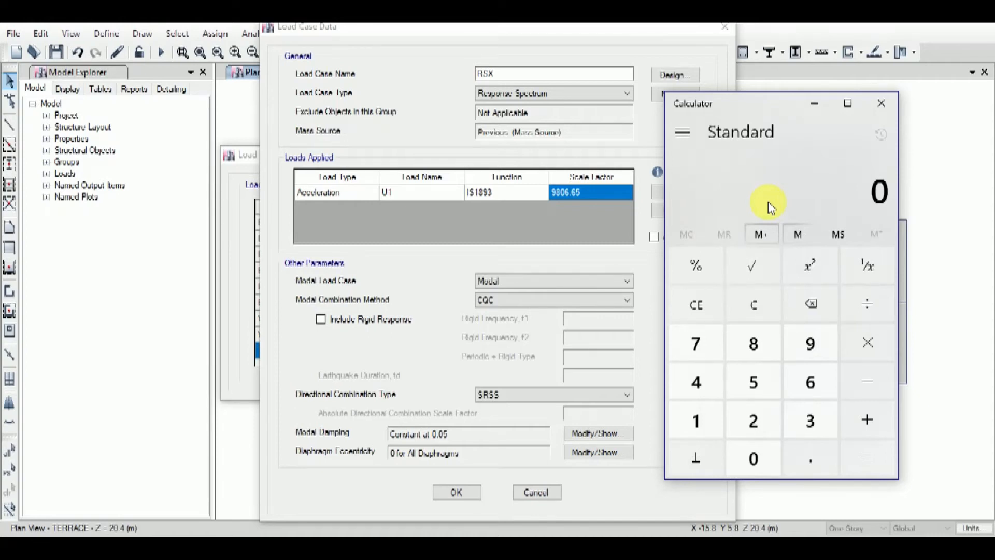
{"action": "left_click", "coordinate": [701, 424]}
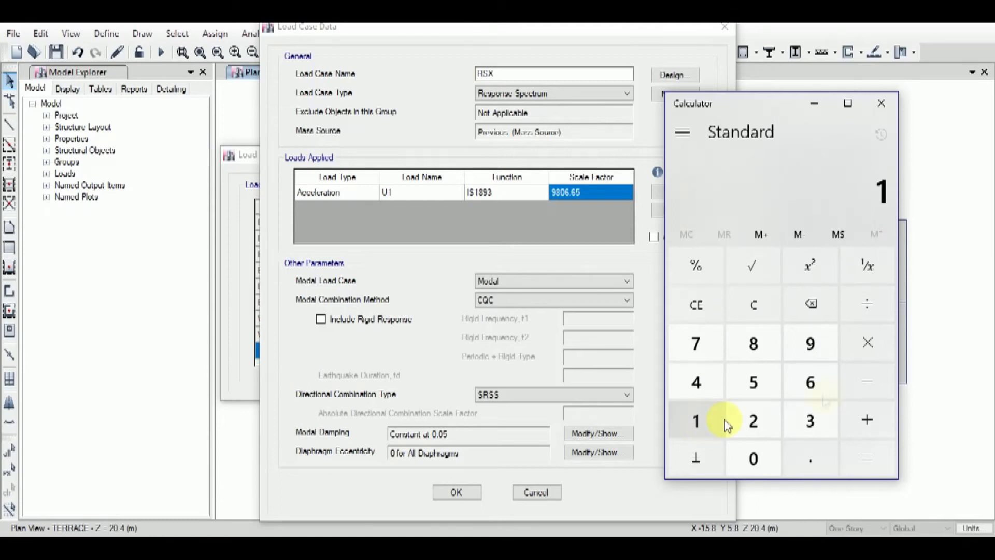
{"action": "left_click", "coordinate": [867, 342]}
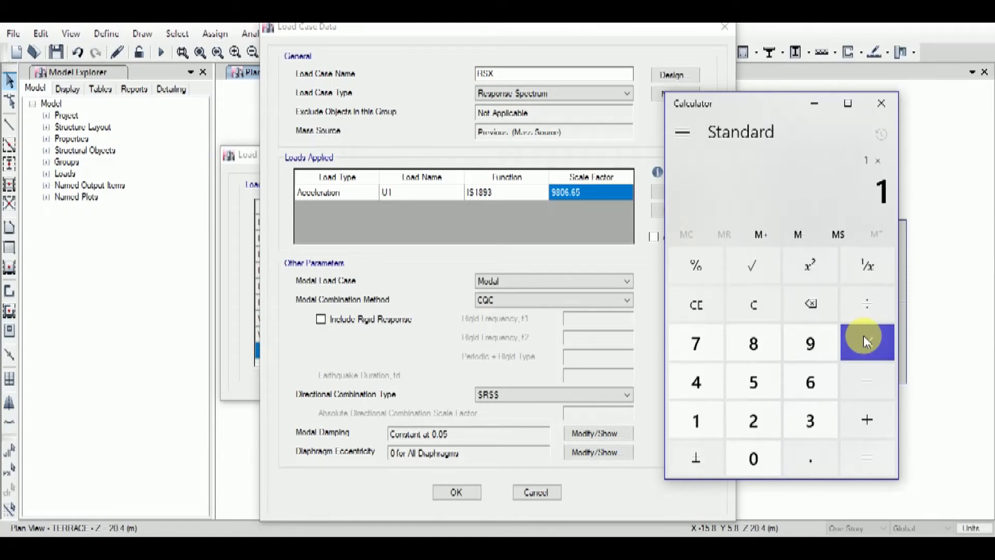
{"action": "left_click", "coordinate": [812, 344]}
{"action": "left_click", "coordinate": [756, 346]}
{"action": "left_click", "coordinate": [707, 420]}
{"action": "left_click", "coordinate": [754, 458]}
{"action": "left_click", "coordinate": [866, 455]}
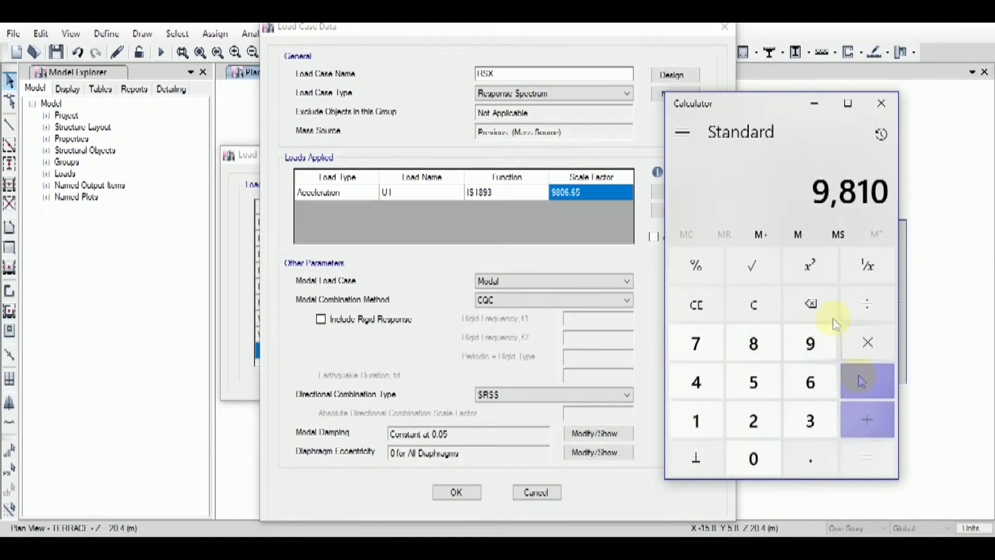
{"action": "left_click", "coordinate": [866, 306]}
{"action": "left_click", "coordinate": [755, 421]}
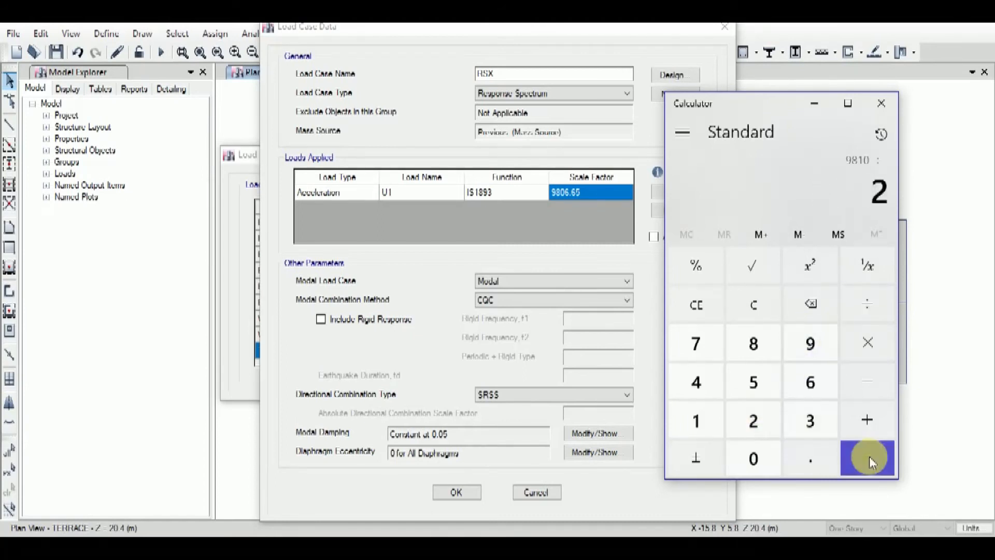
{"action": "left_click", "coordinate": [872, 461]}
{"action": "left_click", "coordinate": [874, 302]}
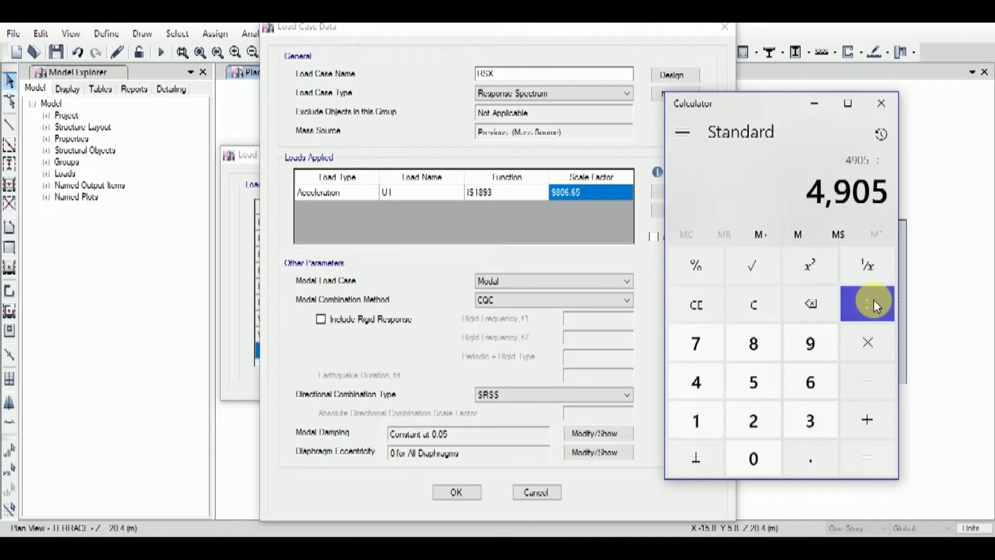
{"action": "left_click", "coordinate": [754, 382]}
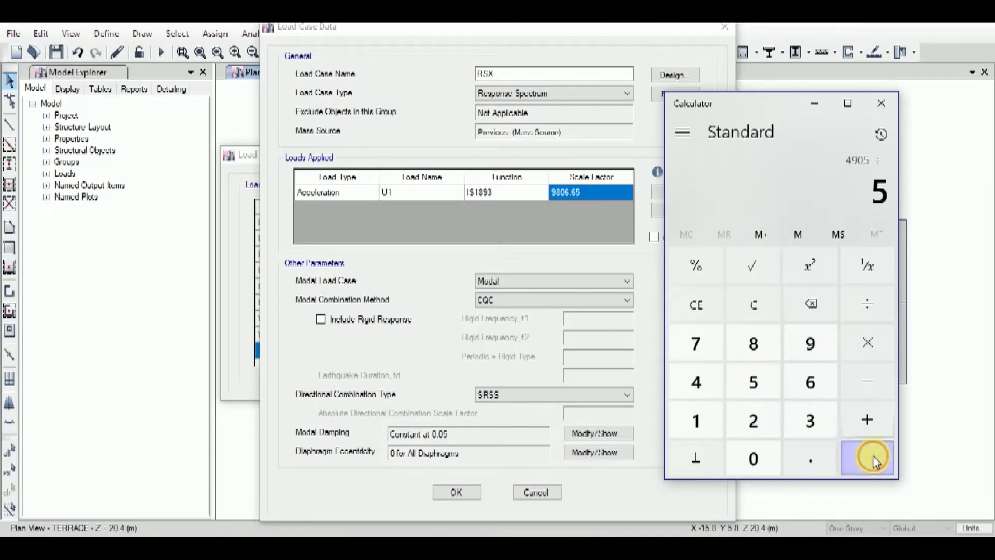
{"action": "left_click", "coordinate": [874, 459]}
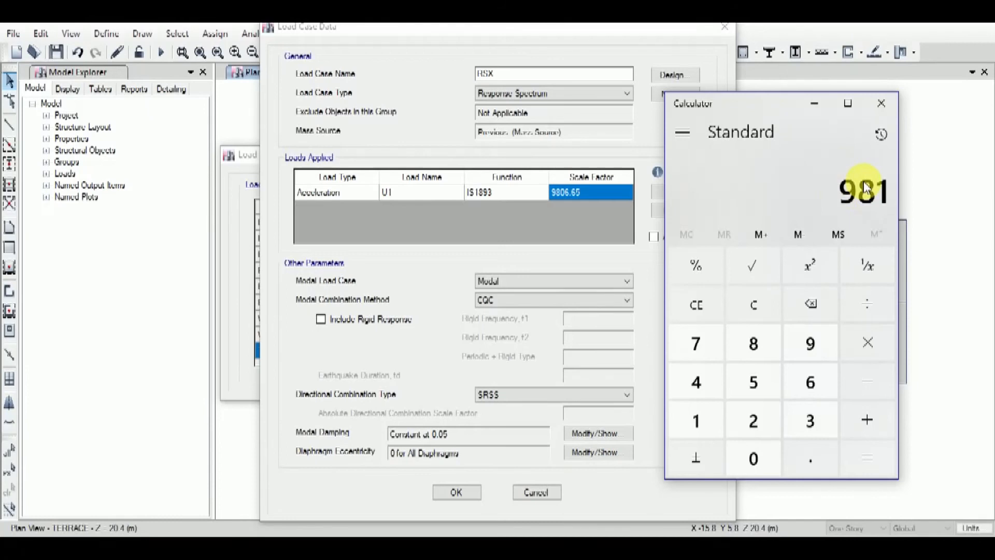
{"action": "left_click", "coordinate": [817, 107]}
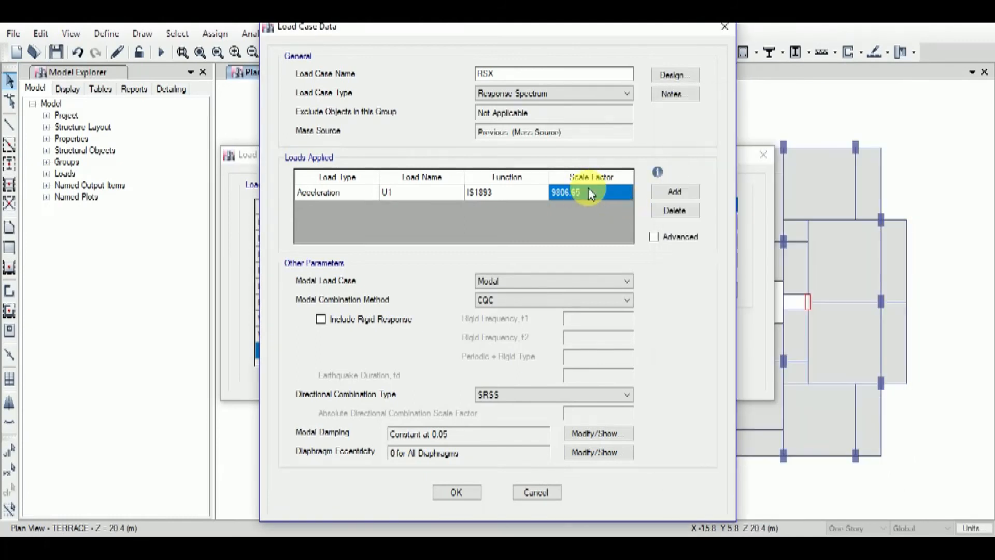
- Set the scale factor of the U1 acceleration load to 1000 and check the modal combination method options
{"action": "type", "text": "1000"}
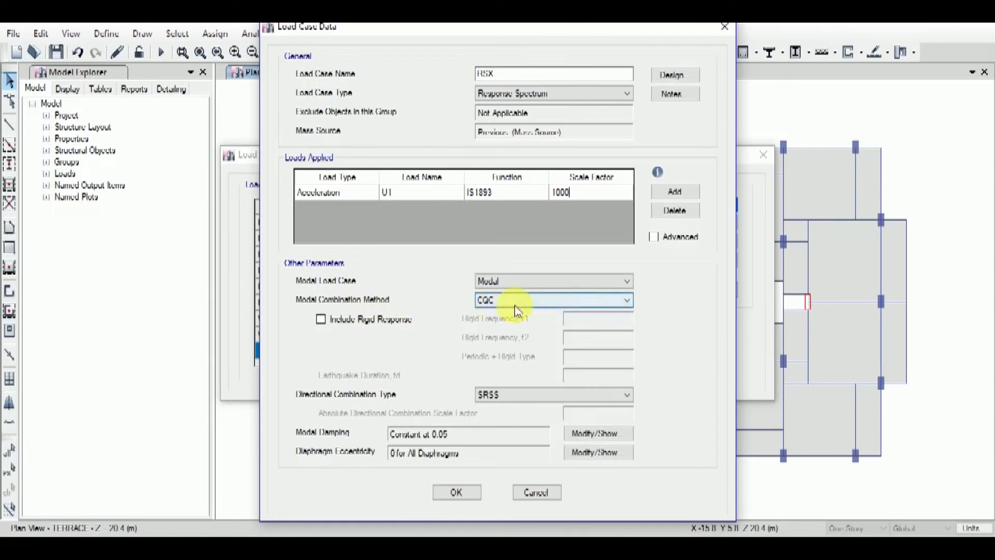
{"action": "left_click", "coordinate": [627, 299]}
{"action": "left_click", "coordinate": [627, 299]}
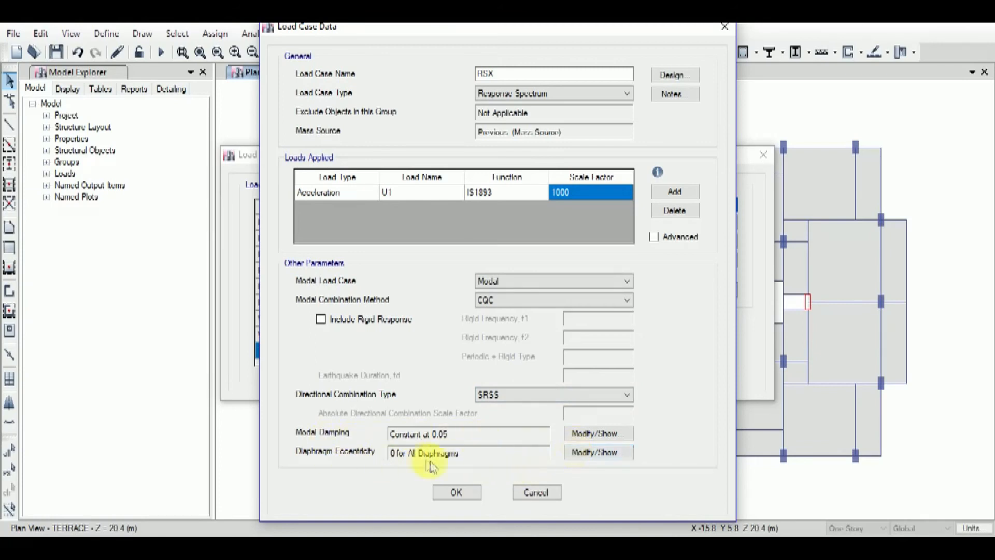
- Set the diaphragm eccentricity ratio to 0.05 for all diaphragms and save the RSX load case
{"action": "left_click", "coordinate": [586, 454]}
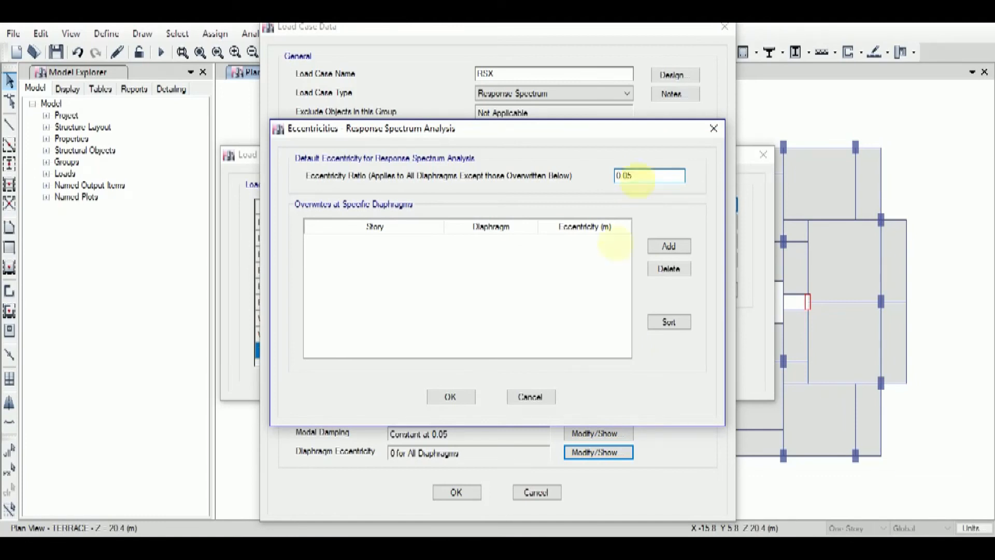
{"action": "left_click", "coordinate": [453, 397]}
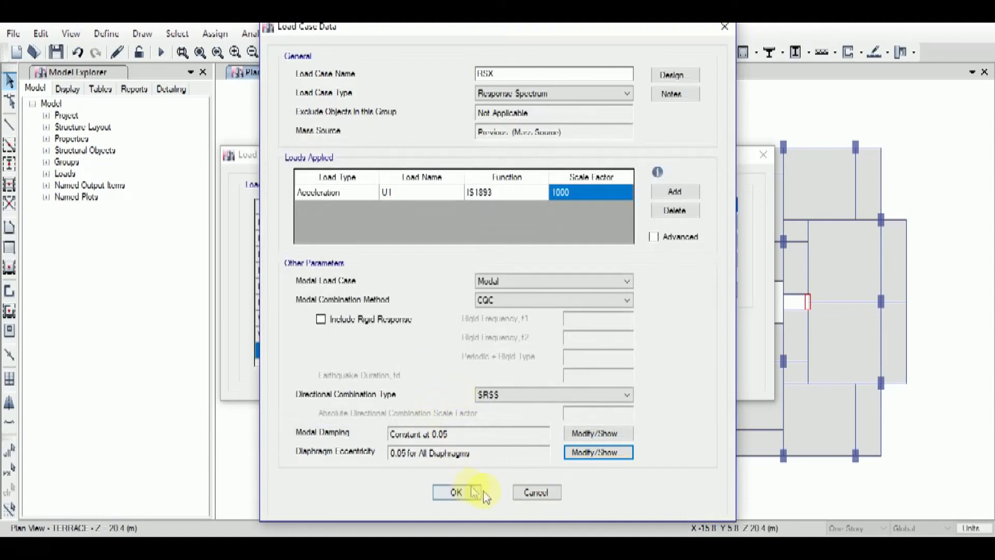
{"action": "left_click", "coordinate": [456, 493]}
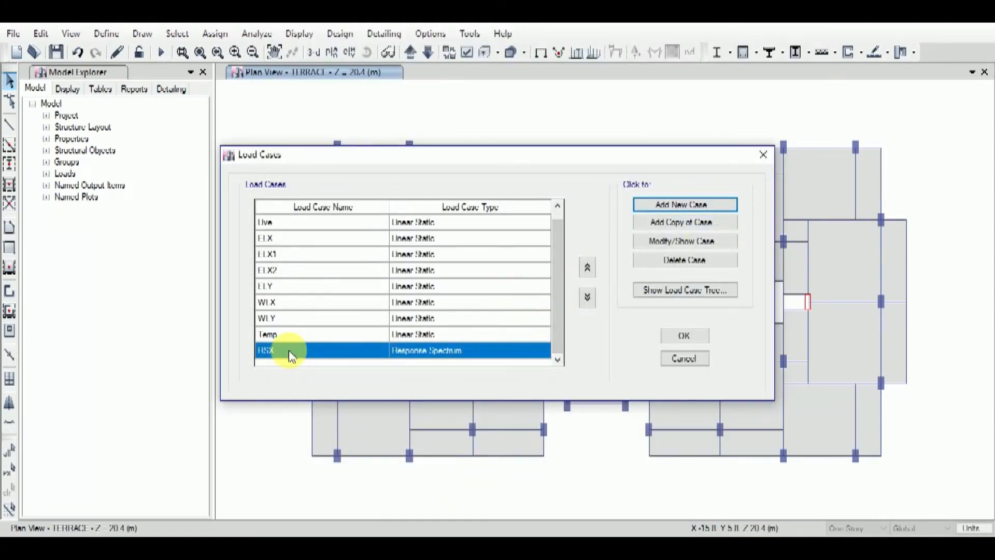
- Add a copy of the RSX load case and name it RSY
{"action": "left_click", "coordinate": [692, 223]}
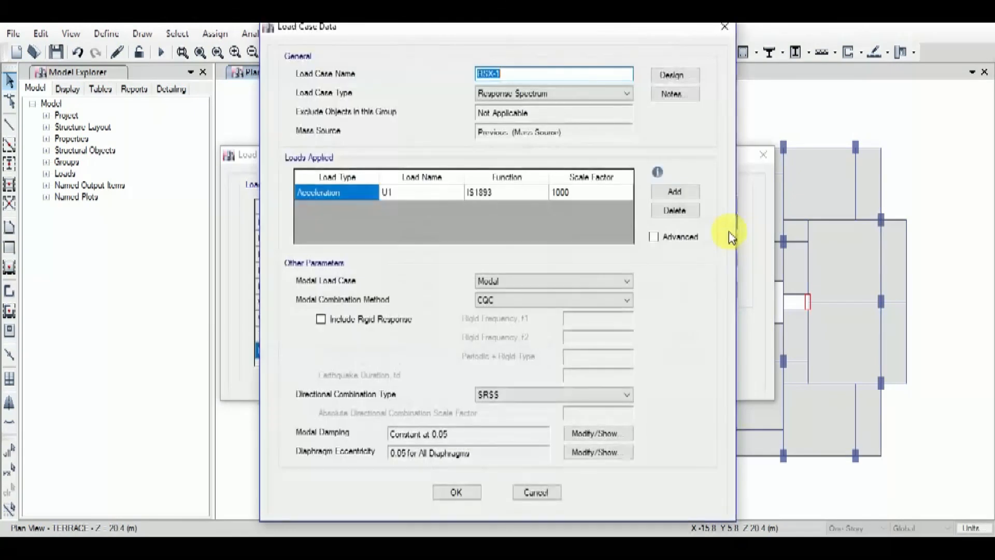
{"action": "left_click", "coordinate": [533, 76]}
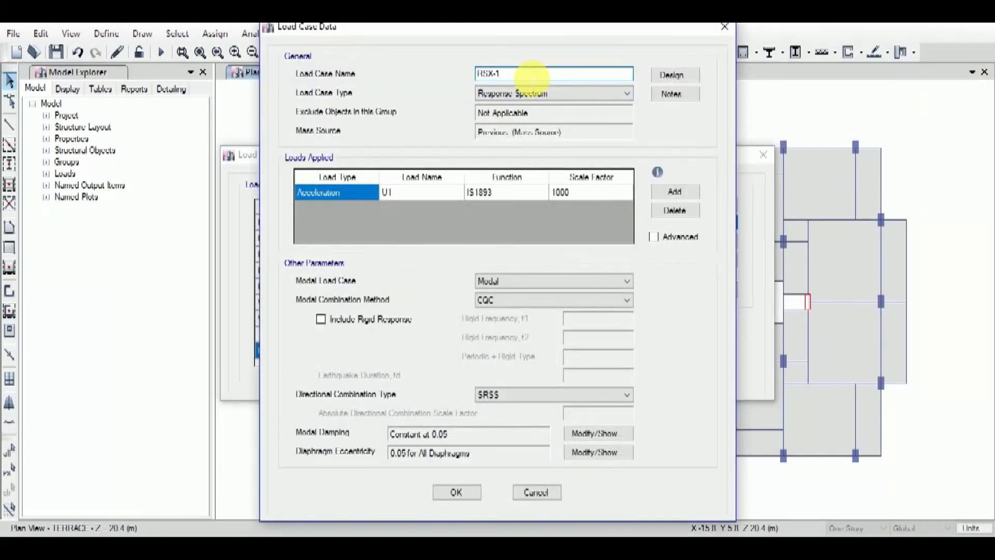
{"action": "type", "text": "Y"}
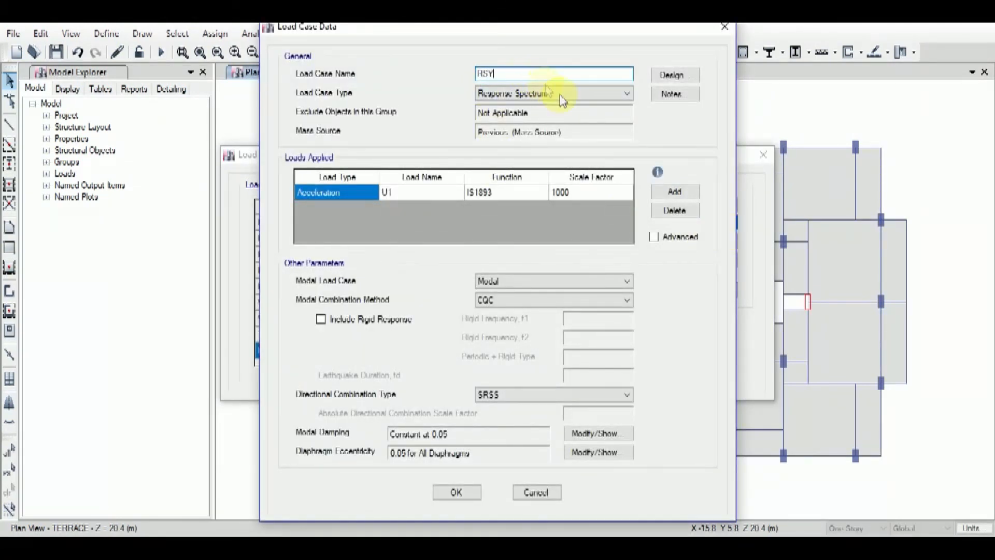
- Change the acceleration load direction of RSY to U2, save the case and accept the load case list
{"action": "left_click", "coordinate": [445, 201]}
{"action": "left_click", "coordinate": [456, 193]}
{"action": "left_click", "coordinate": [407, 211]}
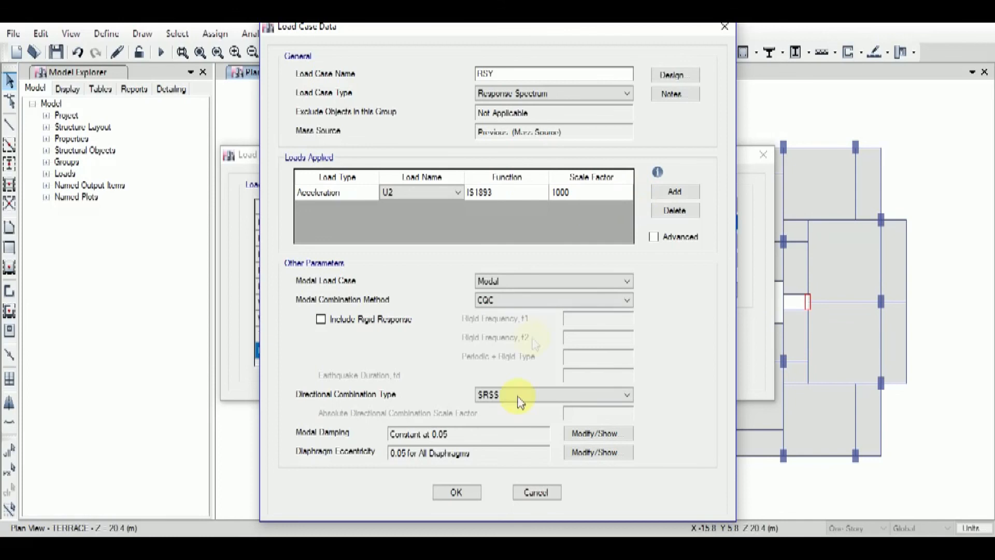
{"action": "left_click", "coordinate": [456, 492]}
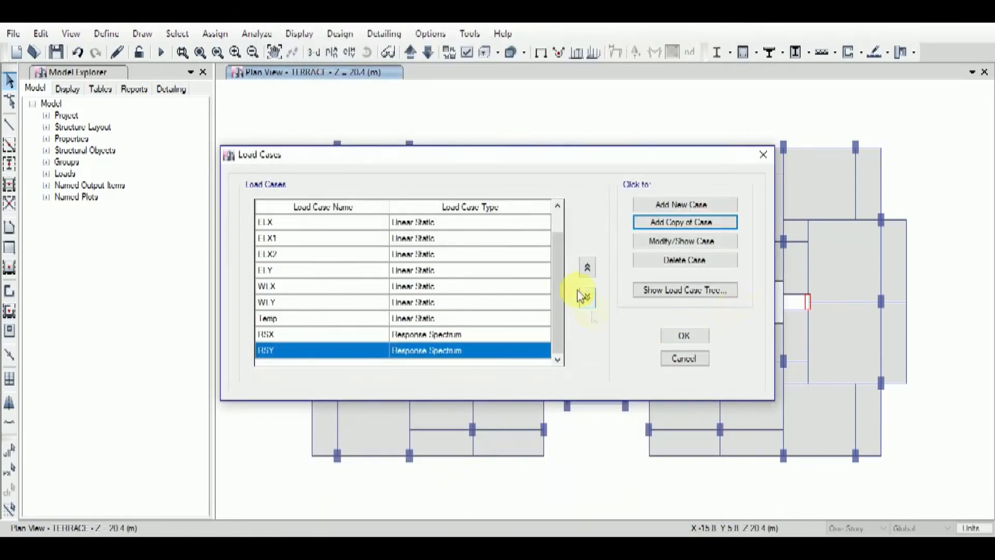
{"action": "left_click", "coordinate": [683, 335]}
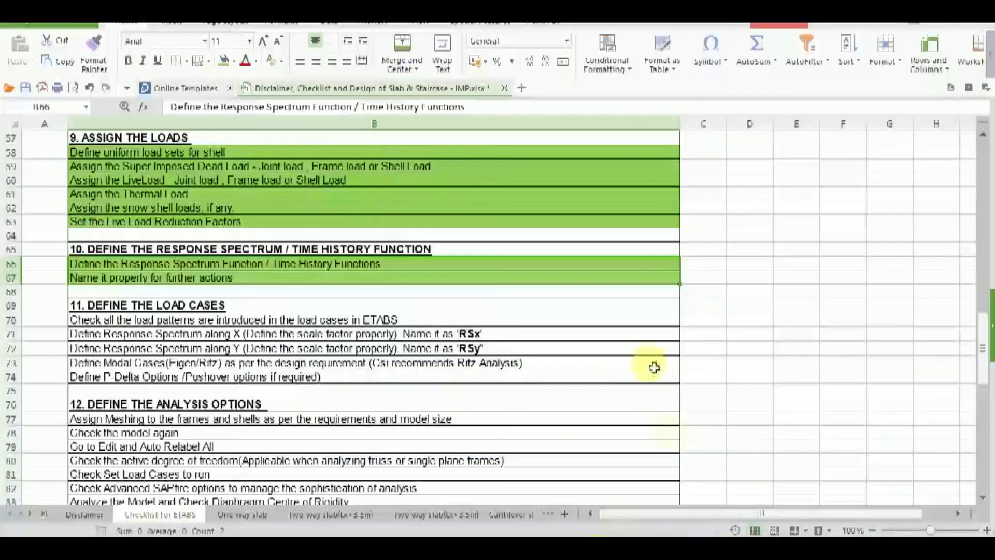
- In the ETABS checklist spreadsheet, fill the load pattern check row and the RSx and RSy response spectrum rows green
{"action": "left_click", "coordinate": [222, 322]}
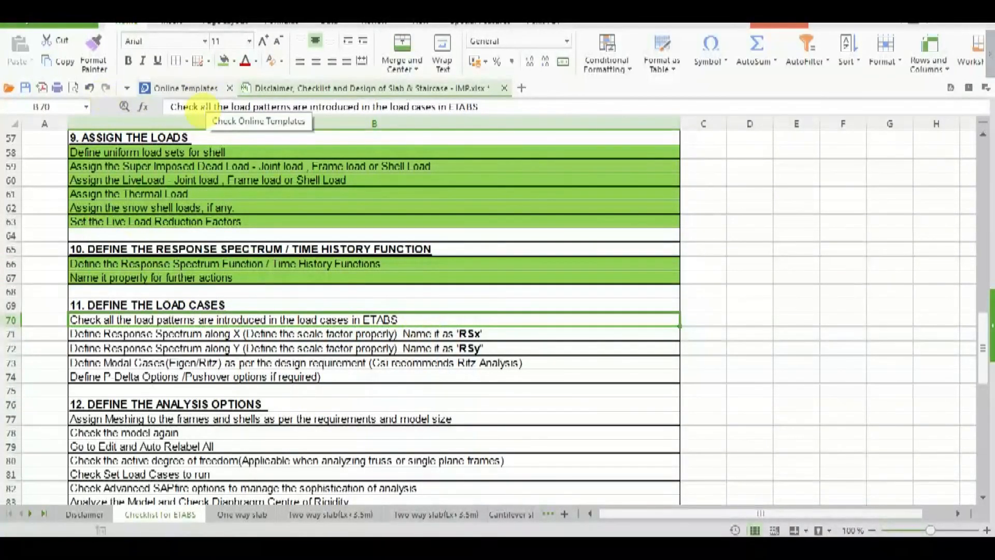
{"action": "left_click", "coordinate": [225, 63]}
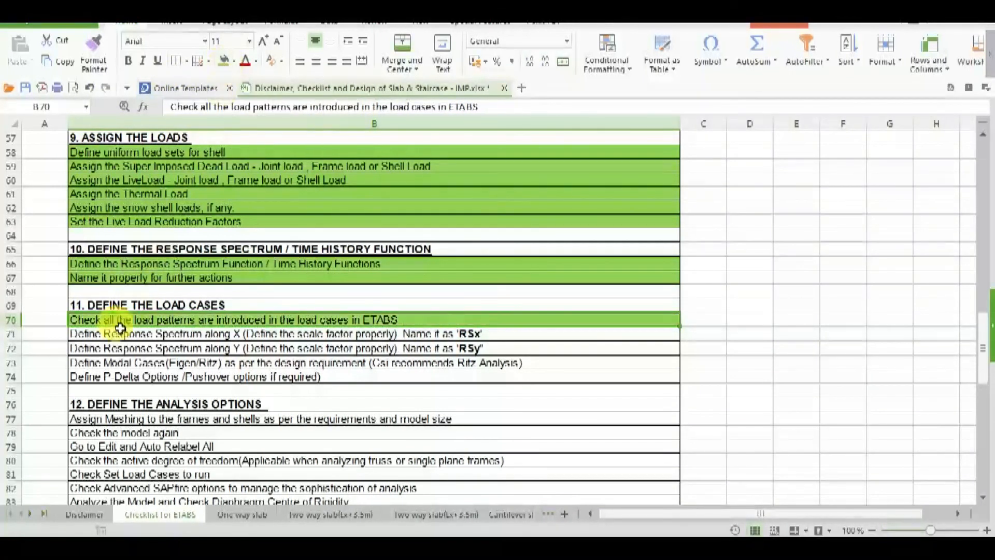
{"action": "left_click", "coordinate": [203, 348]}
{"action": "left_click_drag", "start_coordinate": [223, 333], "coordinate": [240, 355]}
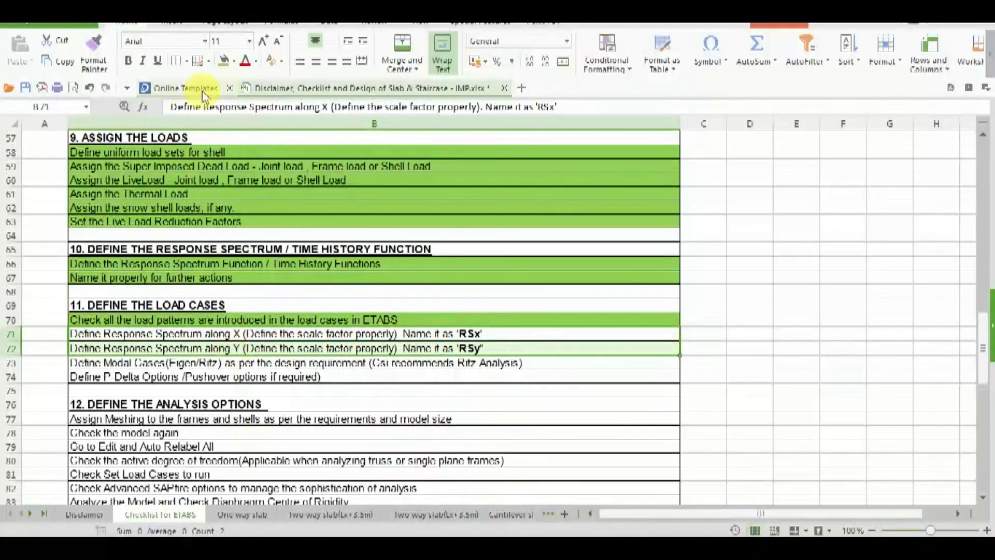
{"action": "left_click", "coordinate": [224, 61]}
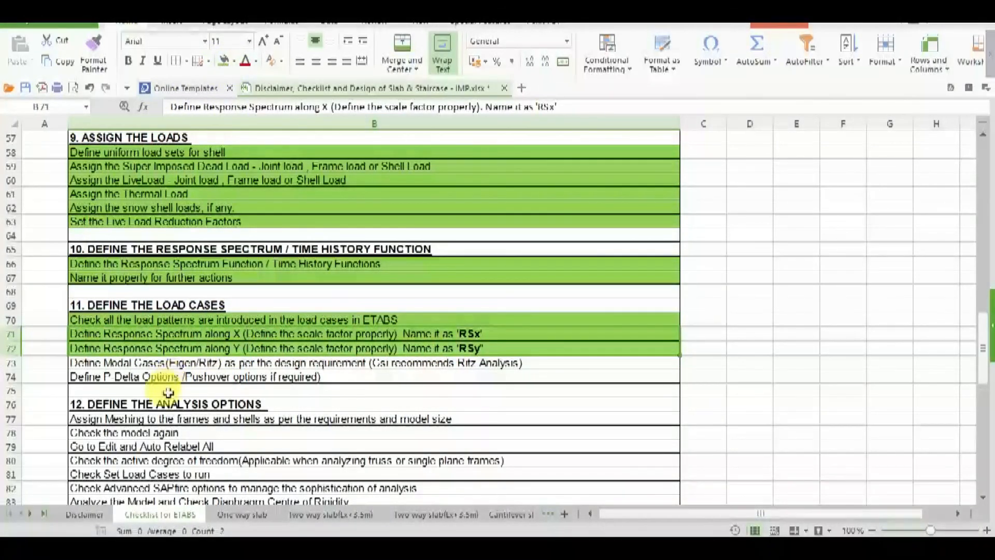